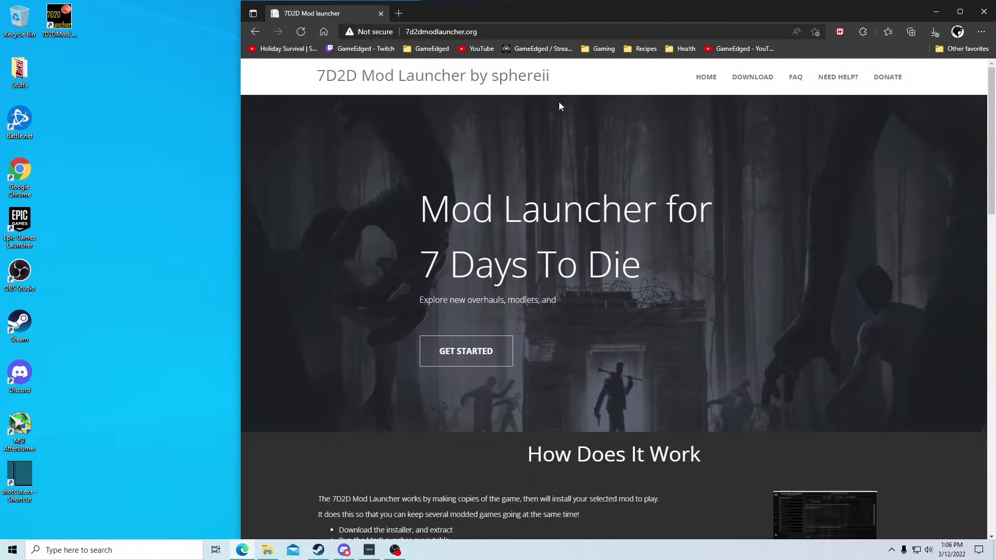
scroll(559, 102, down, 3)
scroll(562, 120, up, 4)
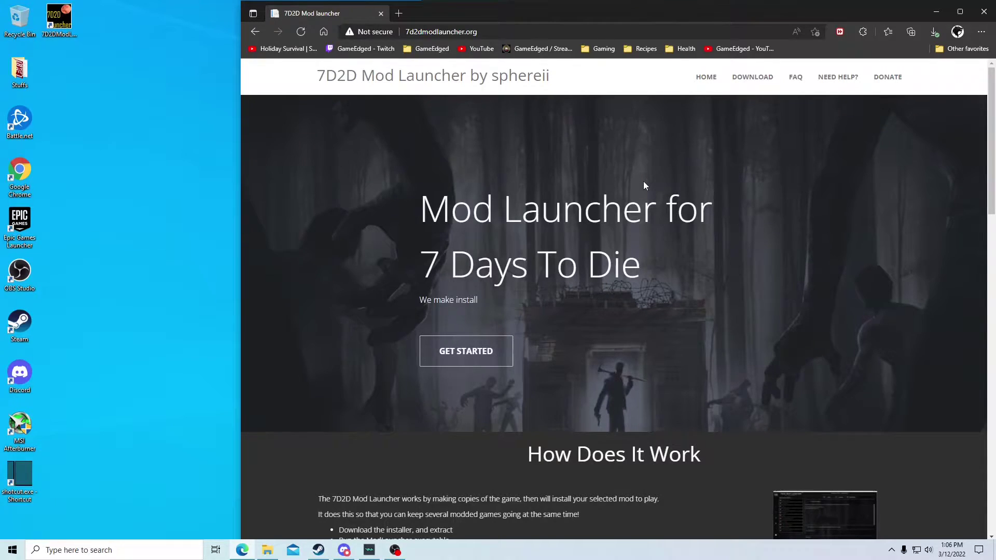
scroll(644, 182, down, 2)
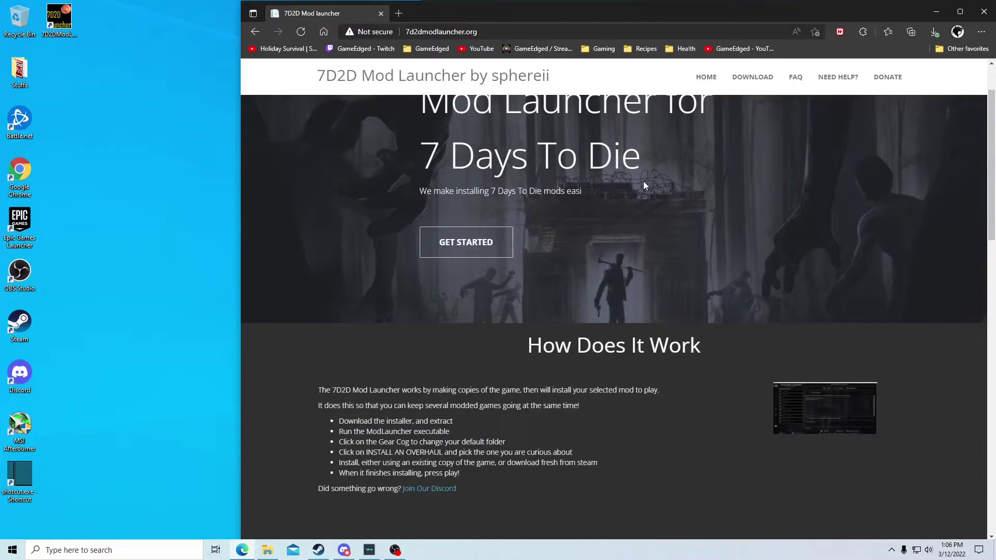
scroll(643, 181, up, 2)
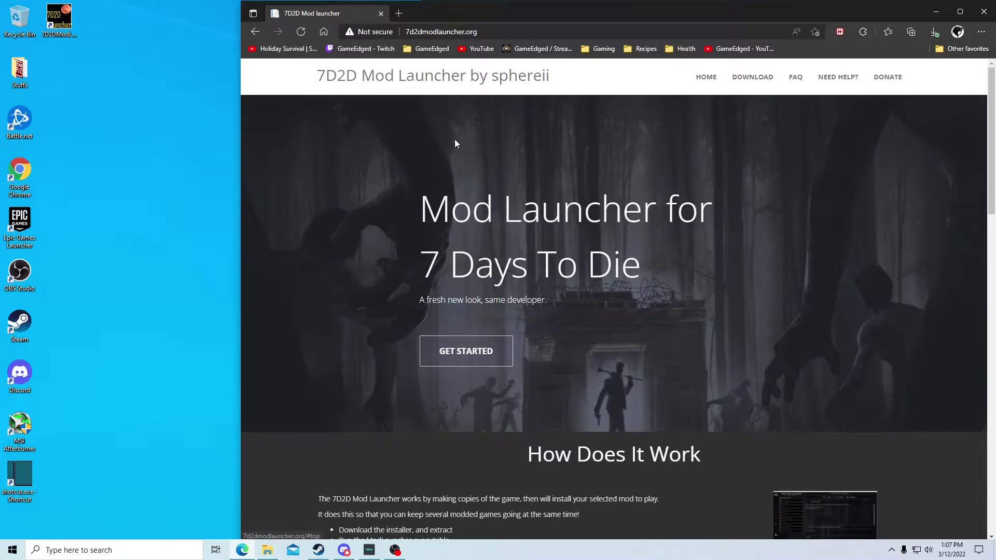
Download the legacy mod launcher installer from the FAQ entry about the old mod launcher link.
scroll(695, 150, down, 2)
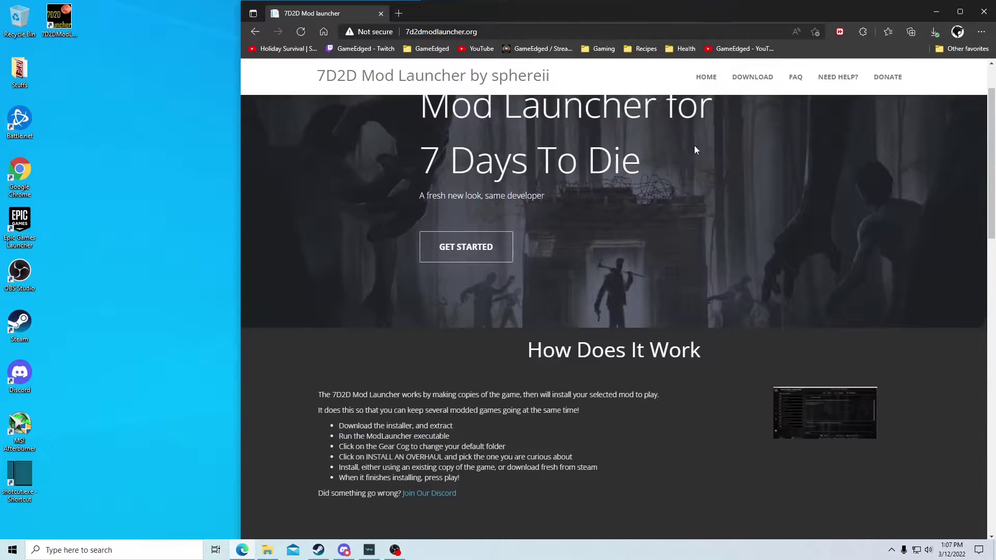
scroll(695, 150, down, 7)
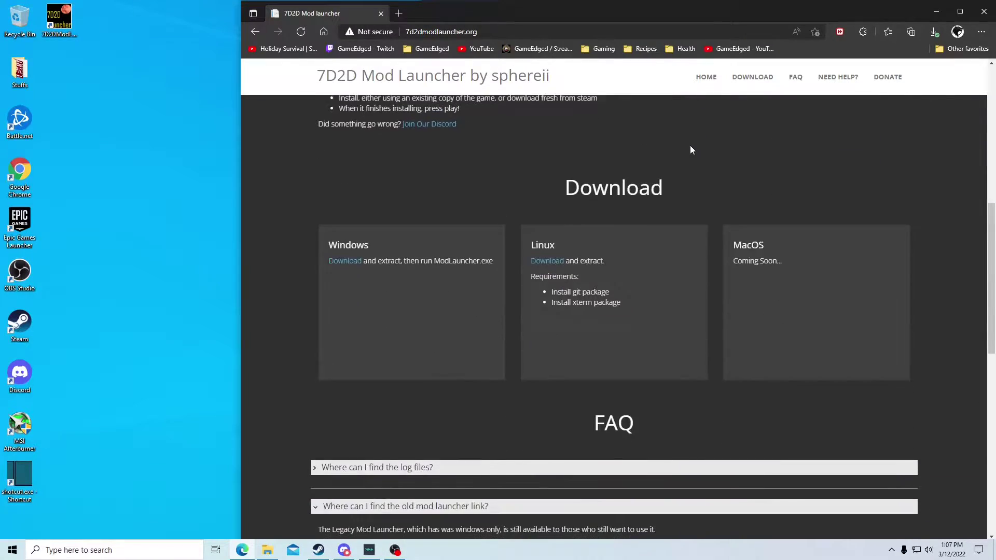
scroll(689, 150, down, 5)
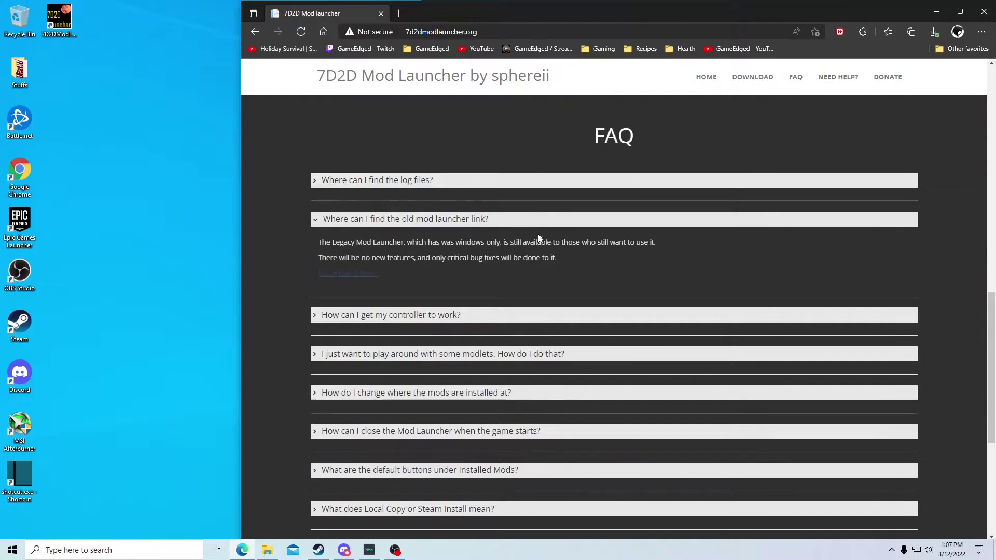
click(447, 220)
click(448, 222)
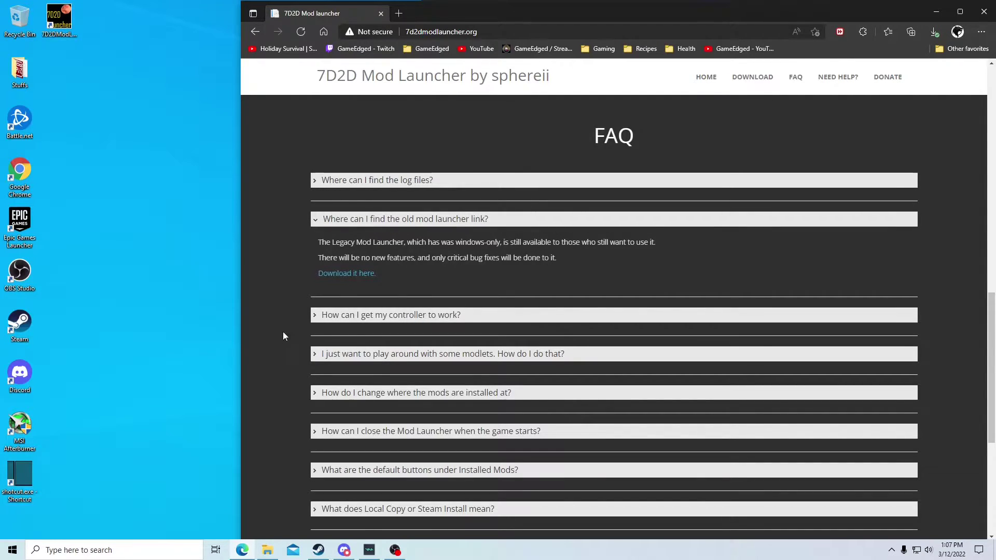
click(347, 275)
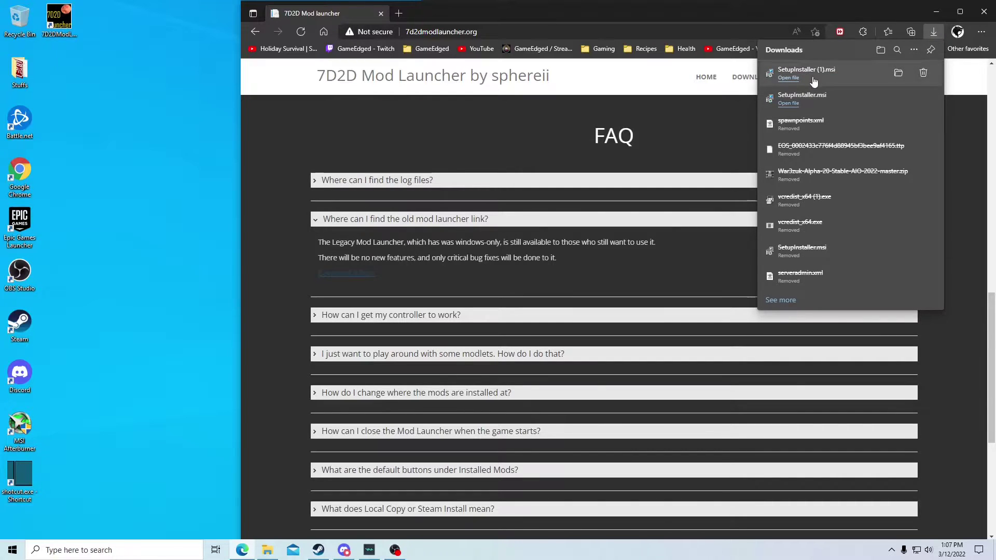
Delete the duplicate SetupInstaller (1).msi from the Downloads folder and move the folder window over the browser.
click(880, 52)
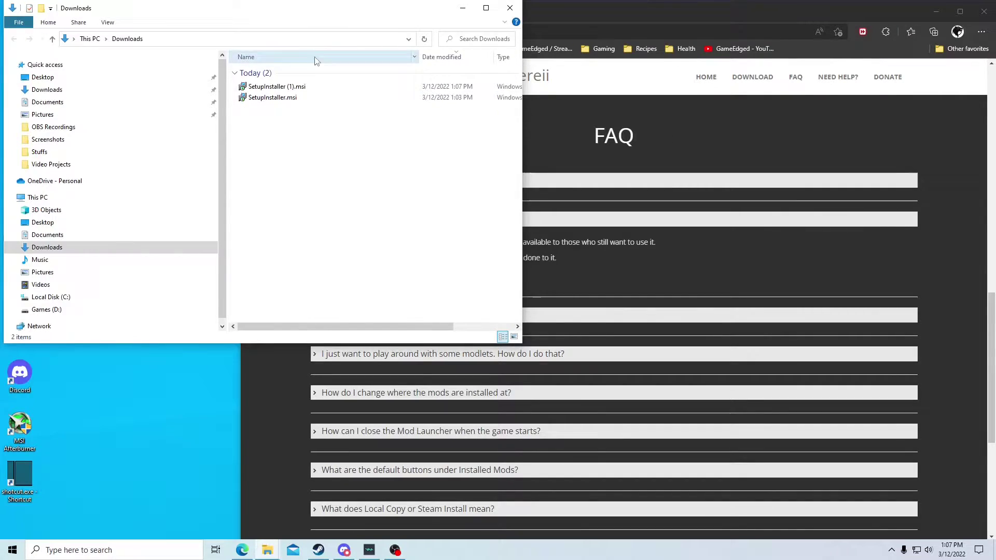
right_click(274, 88)
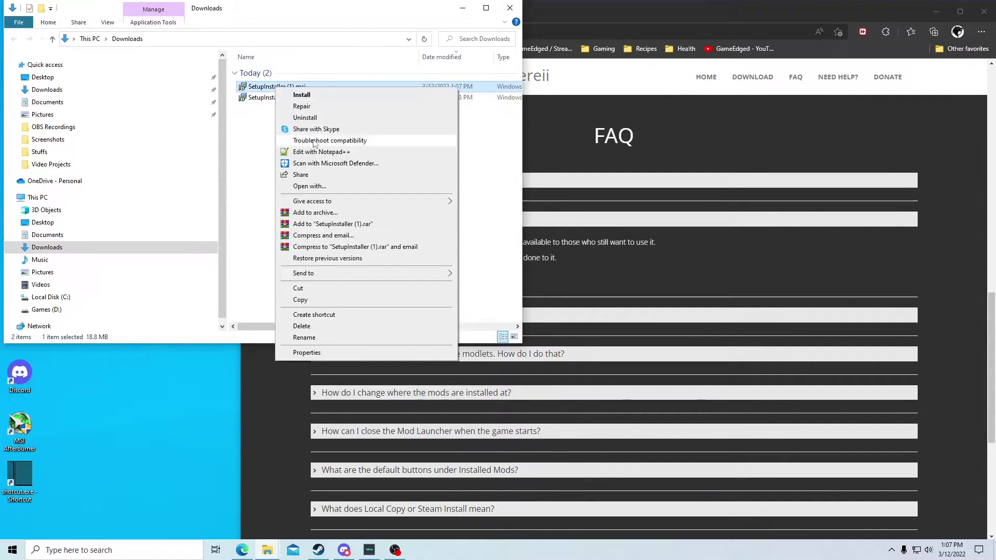
click(303, 326)
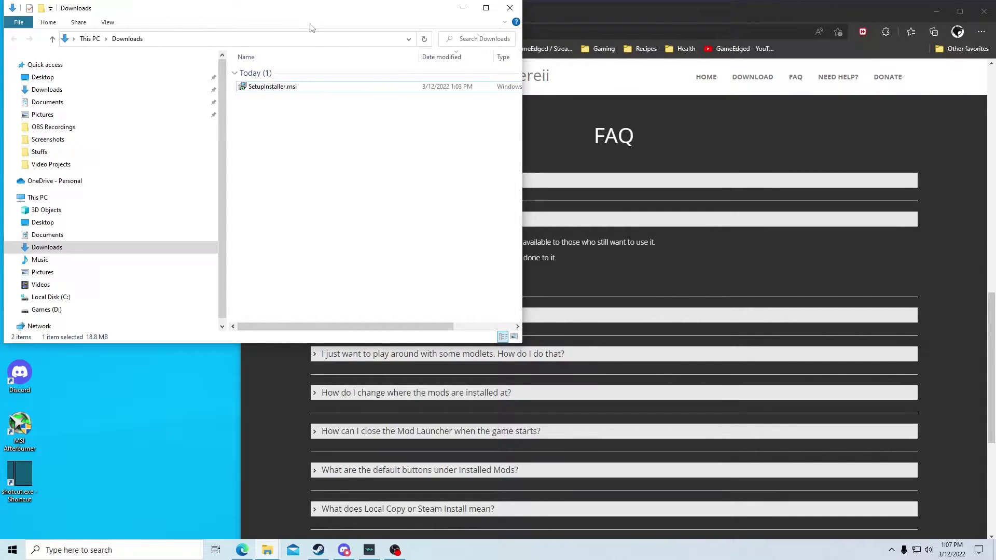
drag(276, 18, 725, 79)
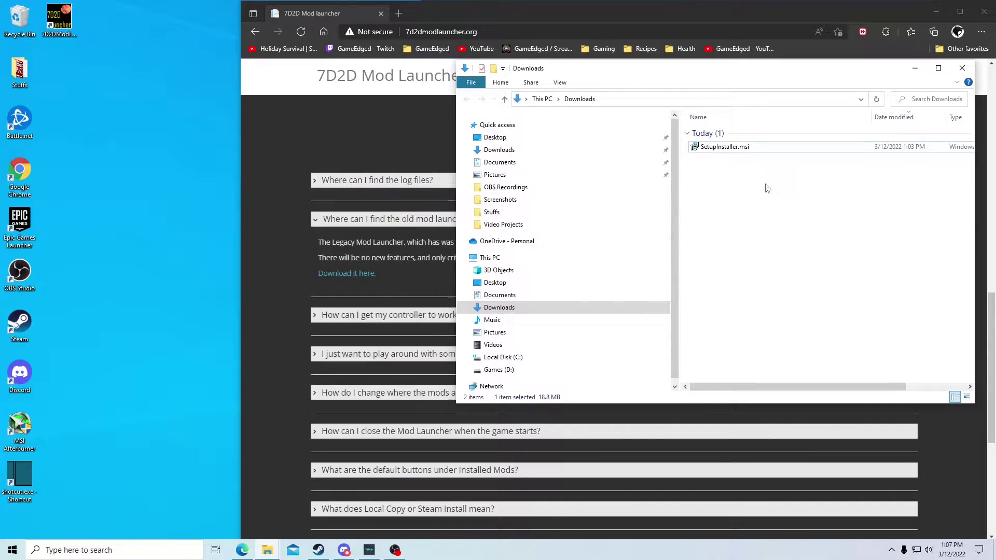
Run SetupInstaller.msi, cancel the 7D2D Mod Launcher setup wizard, and close the Downloads folder.
double_click(719, 147)
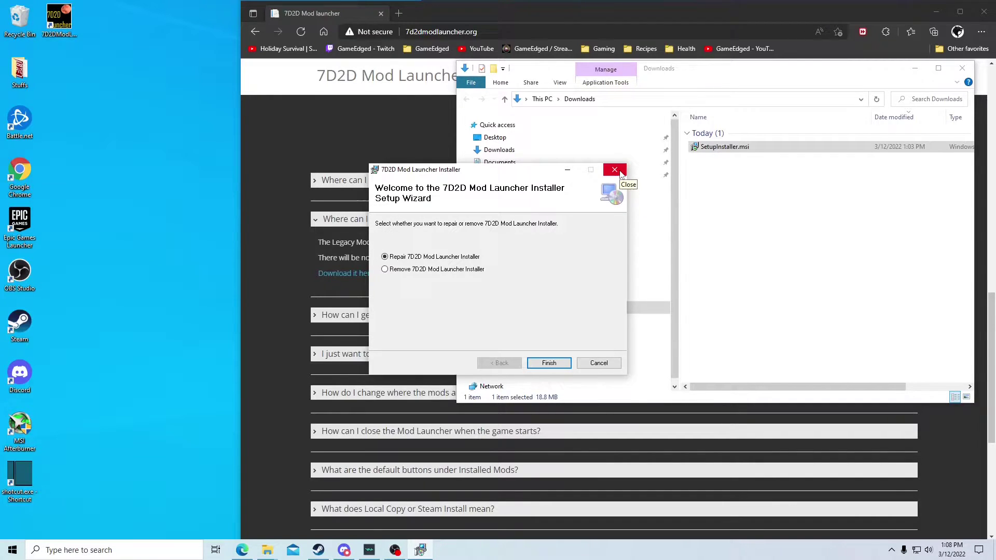
click(602, 365)
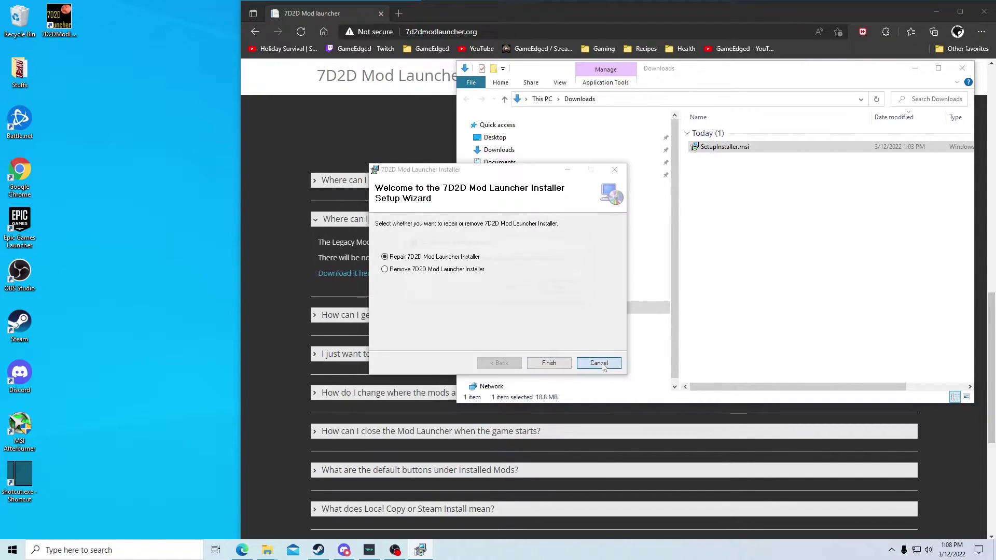
click(509, 290)
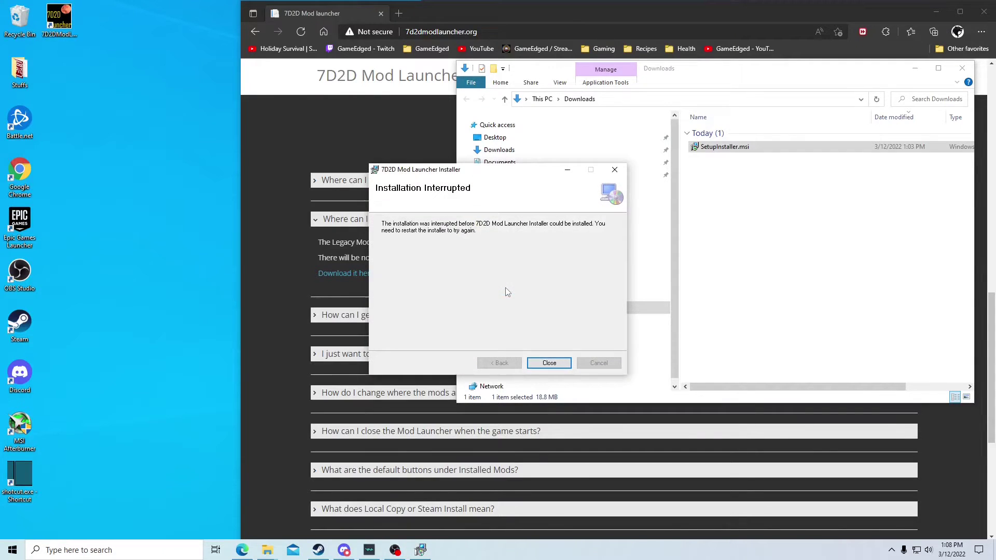
click(549, 363)
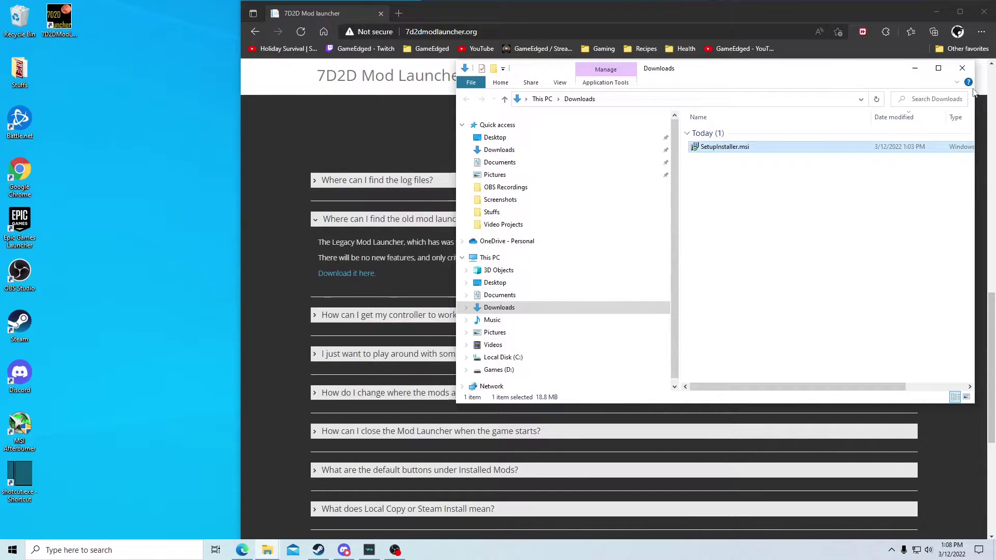
click(963, 71)
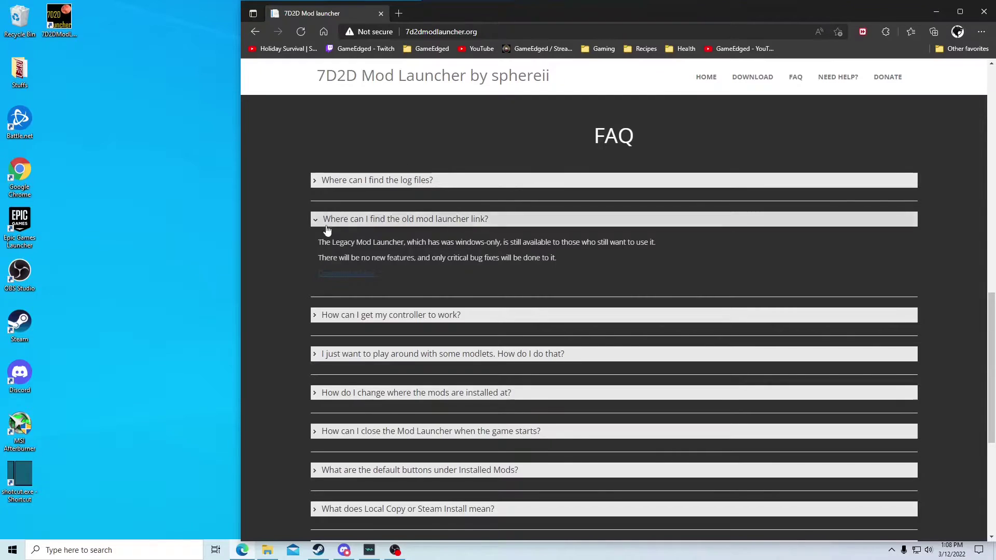
View the file location of the 7D2DModLauncher desktop shortcut and close the folder window.
click(56, 18)
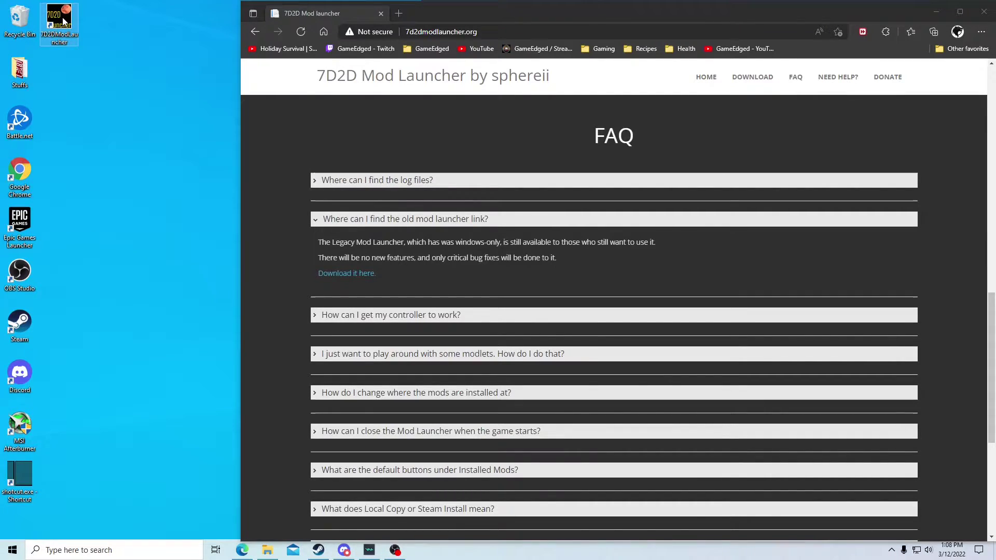
right_click(64, 20)
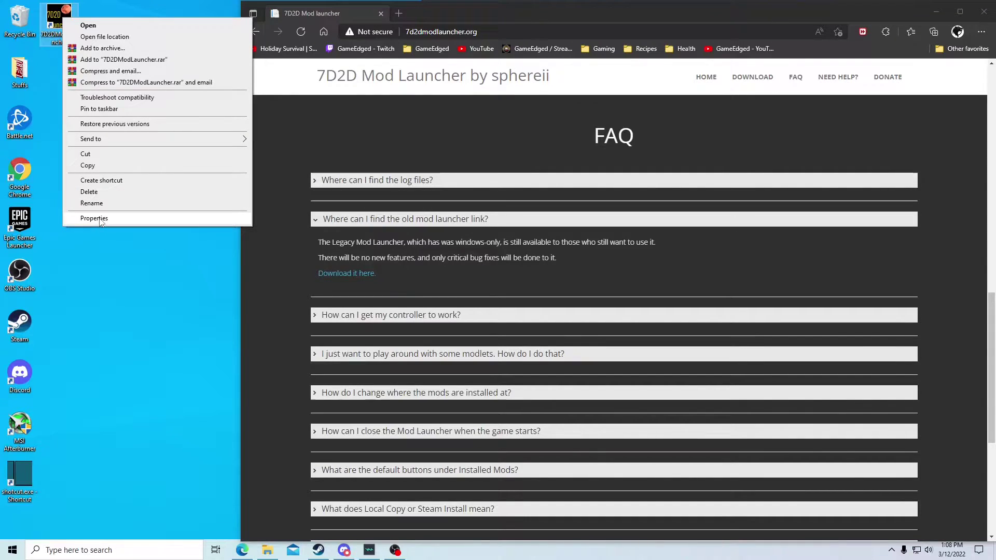
click(126, 37)
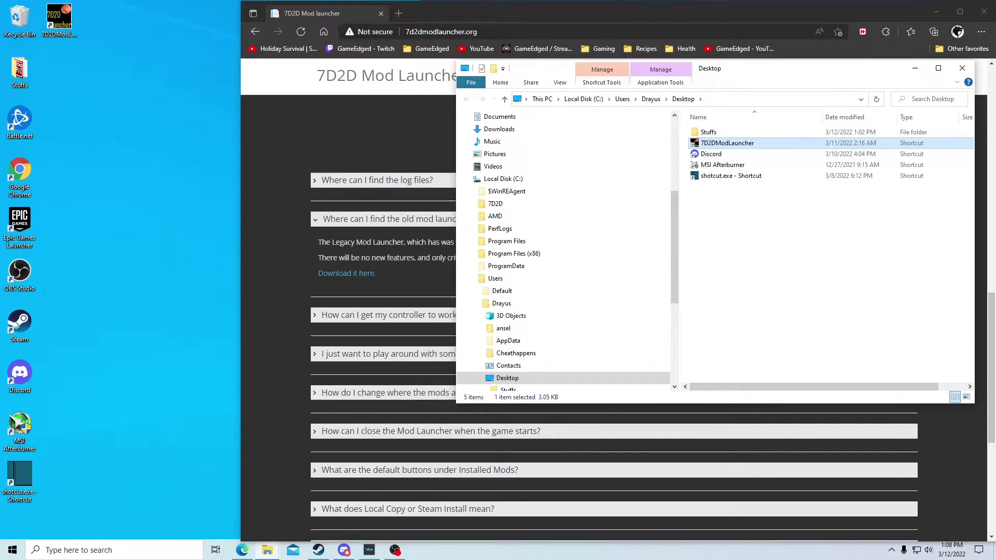
click(962, 69)
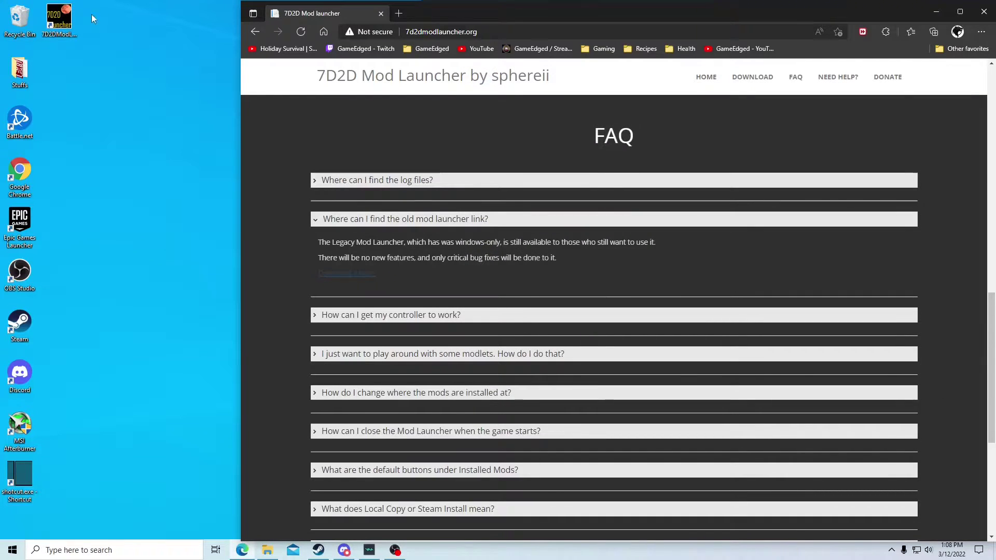
Launch the 7D2D Mod Launcher from the desktop and open the War3zuk Alpha 20 AIO OverHaul mod's details.
double_click(53, 20)
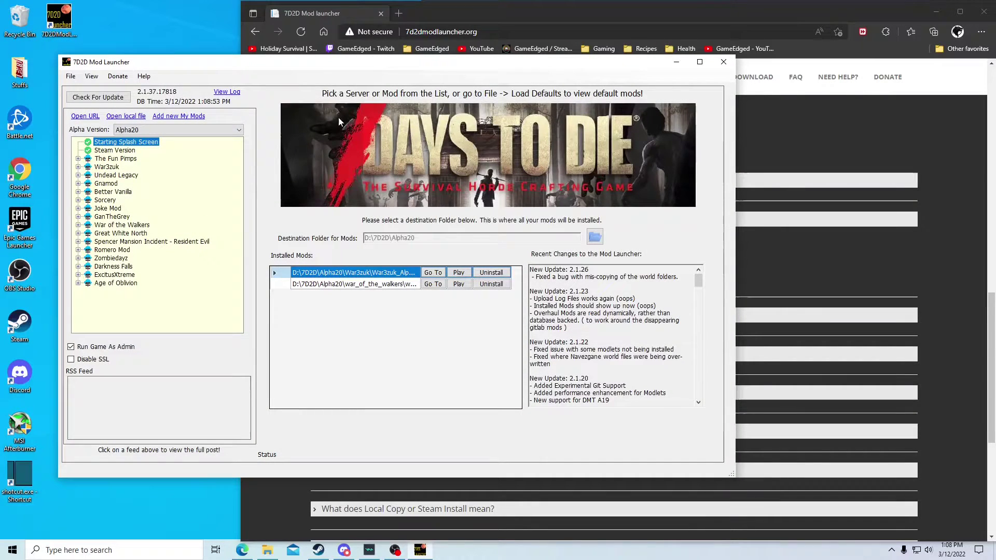
drag(342, 65, 408, 69)
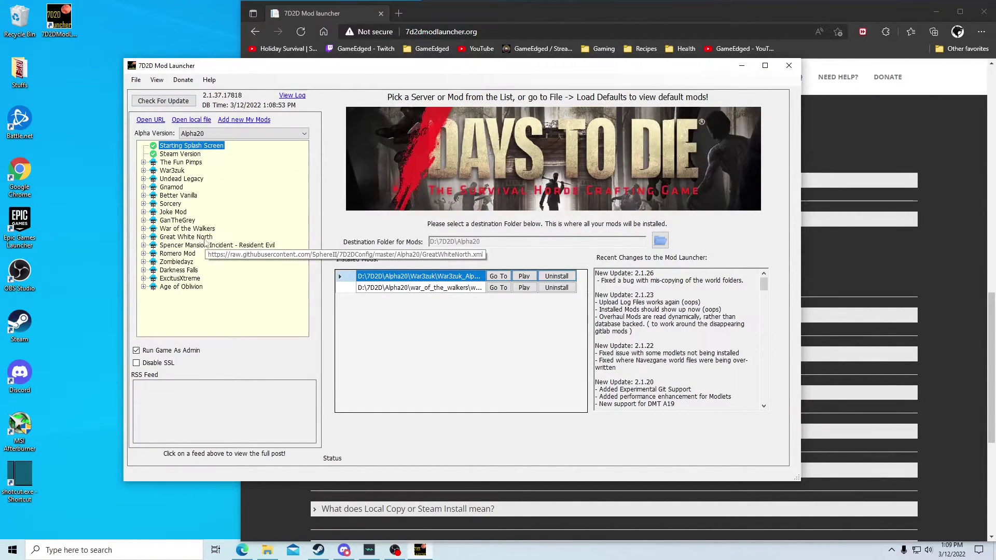
click(144, 170)
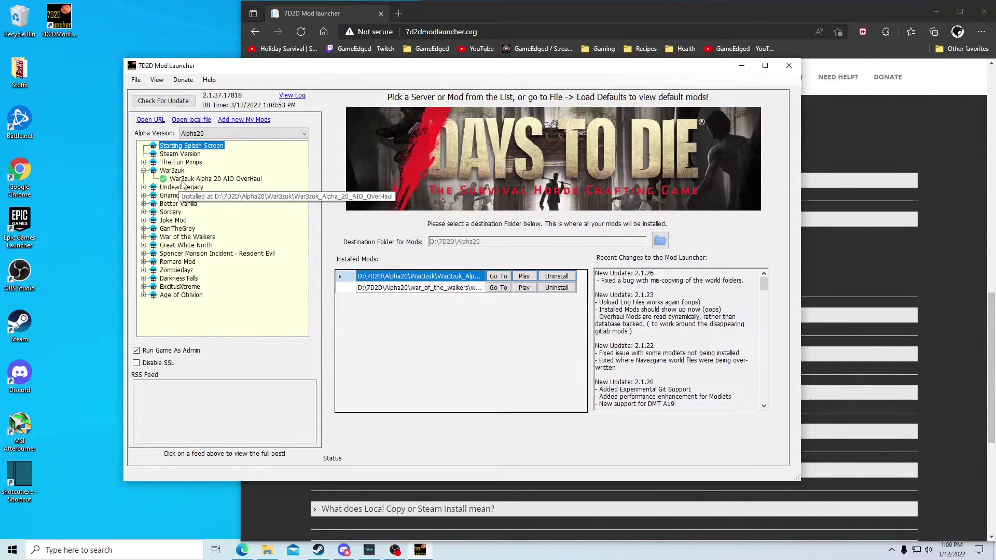
click(208, 180)
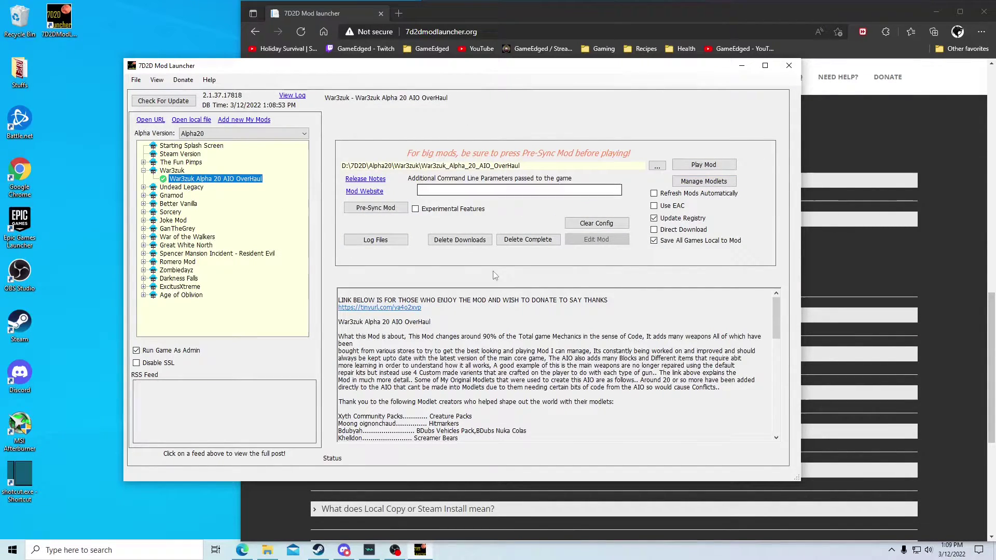
Open the installation options for the Darkness Falls mod.
click(144, 278)
click(188, 286)
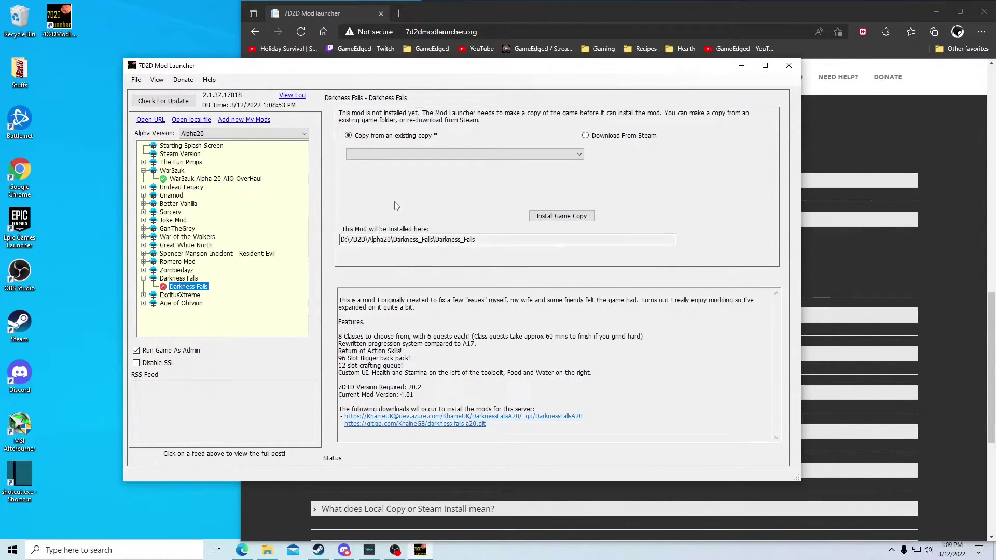
click(343, 239)
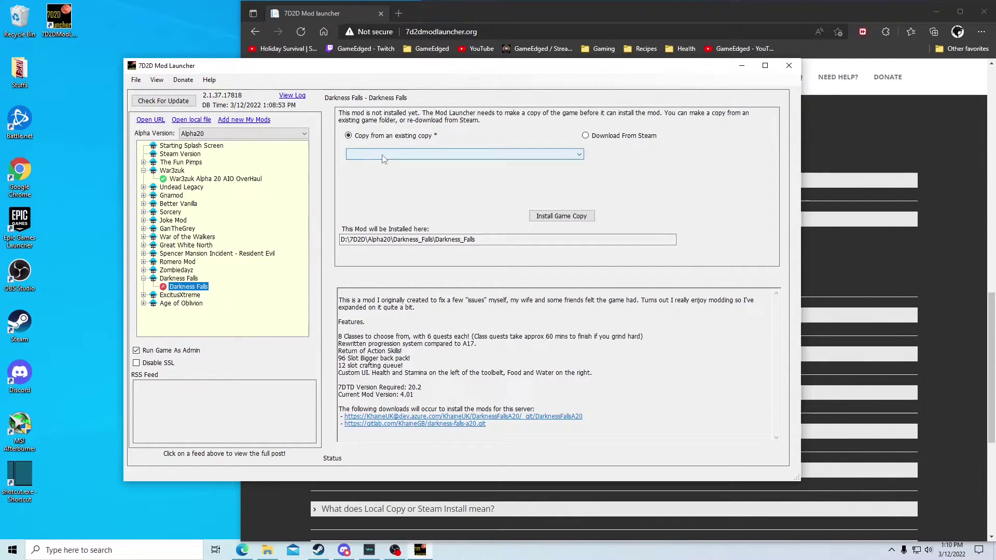
Choose to pick a folder as the existing game copy to use for installing Darkness Falls.
click(382, 156)
click(381, 155)
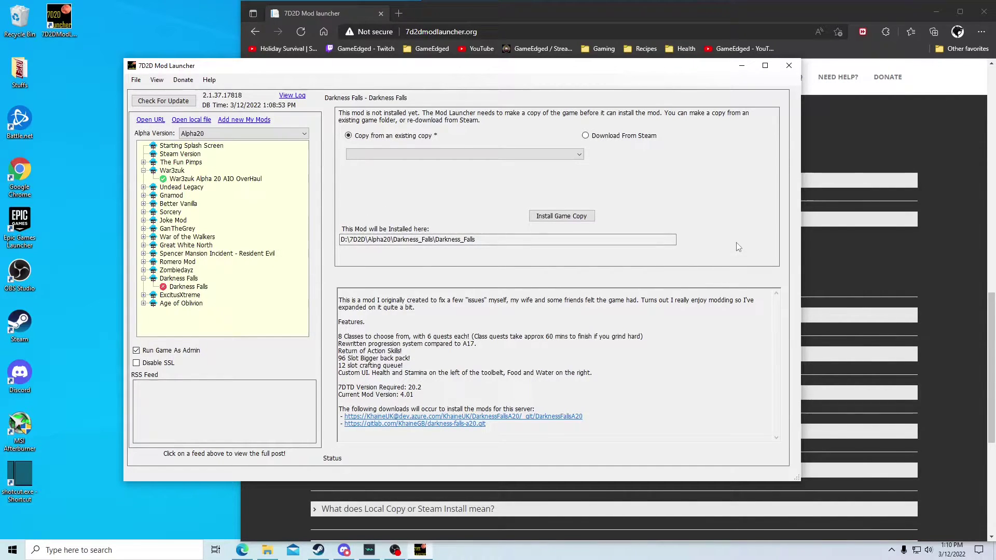
click(389, 155)
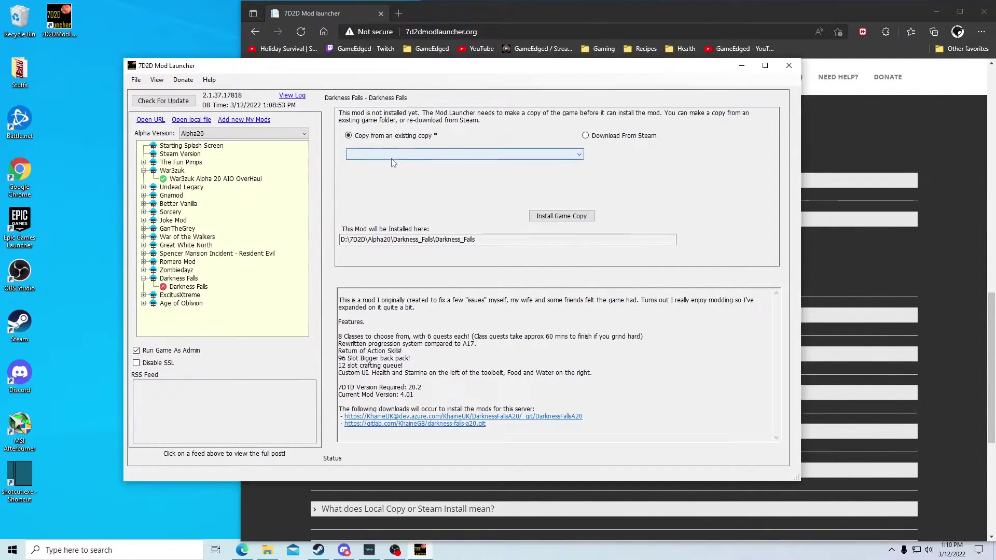
click(389, 155)
click(381, 156)
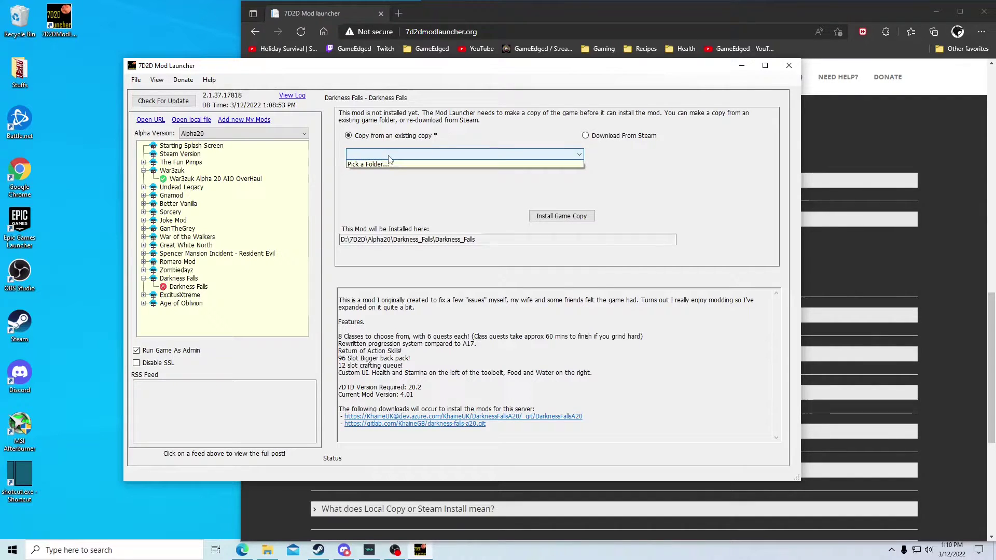
click(379, 164)
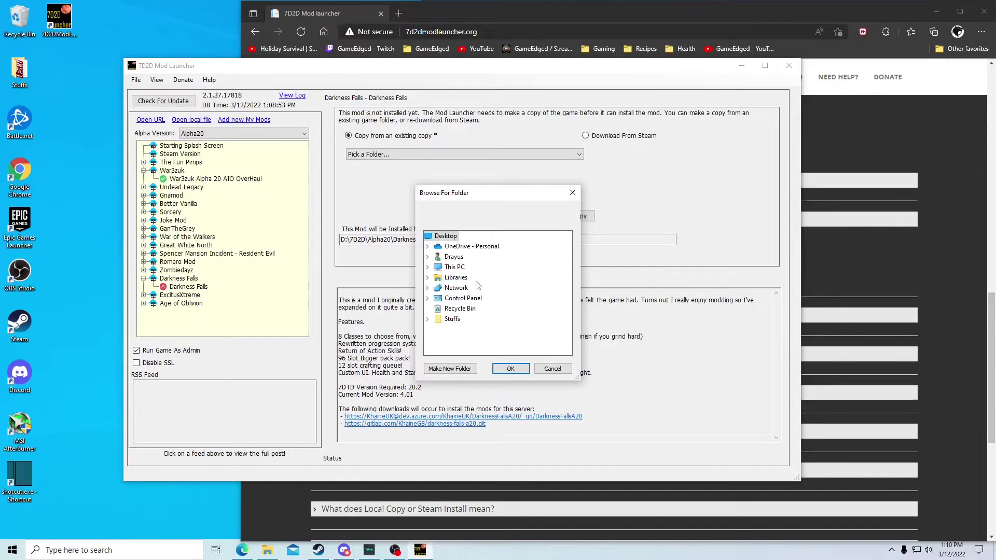
Try to set the 7D2D folder on the Games (D:) drive as the existing game copy for Darkness Falls.
click(427, 268)
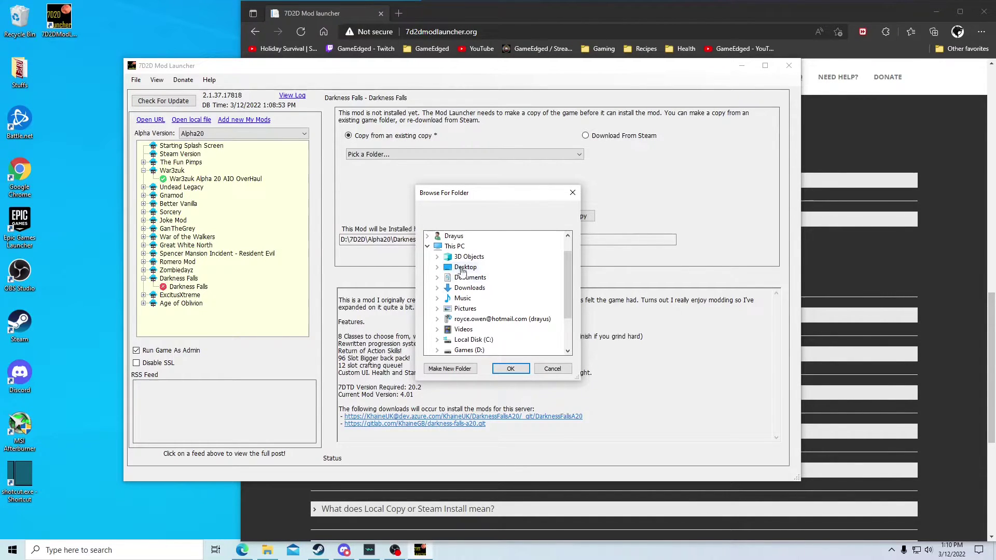
click(436, 352)
scroll(498, 312, down, 3)
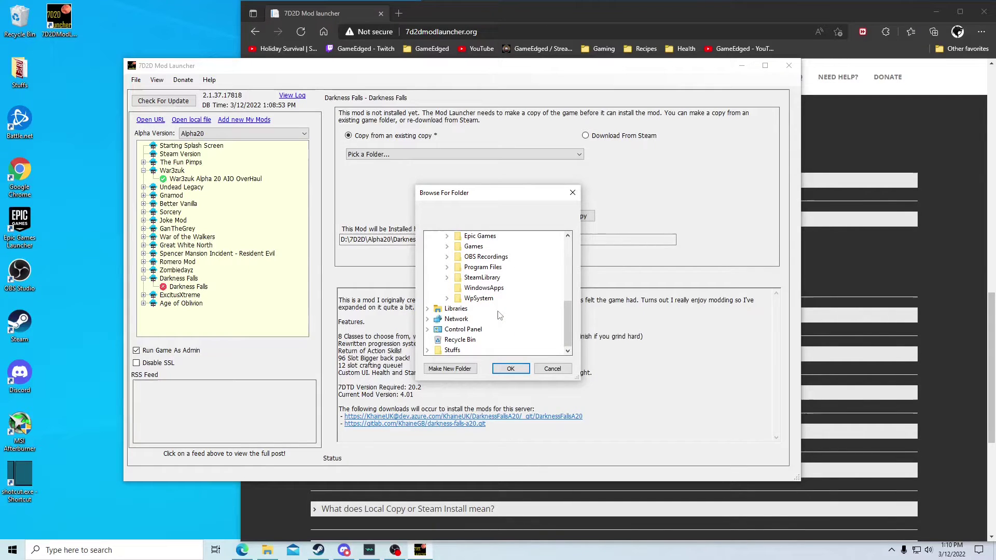
click(448, 278)
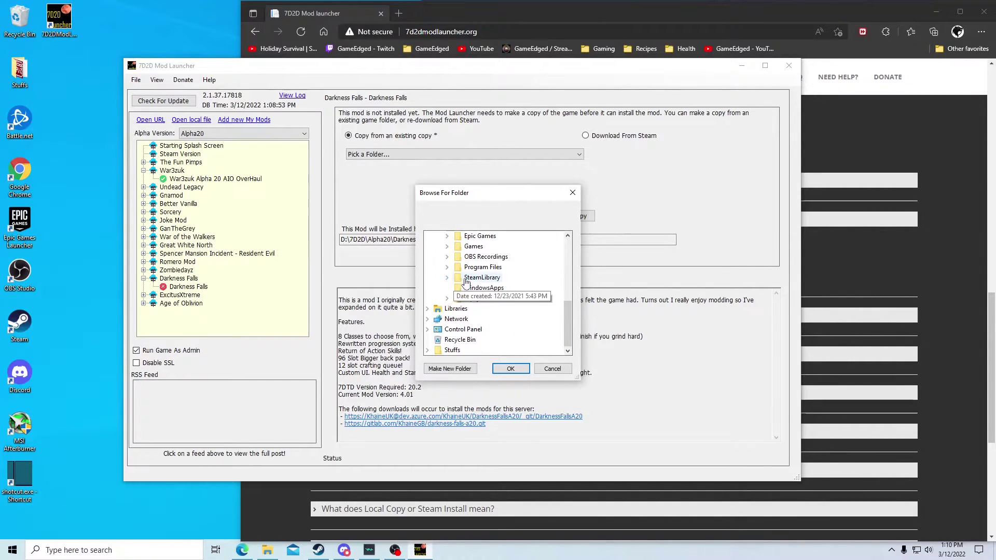
click(471, 287)
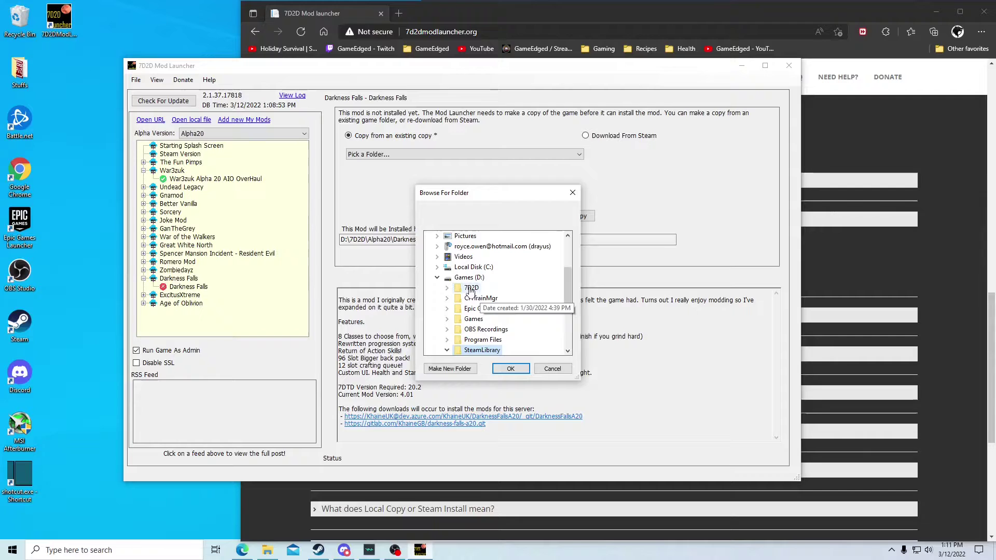
click(447, 288)
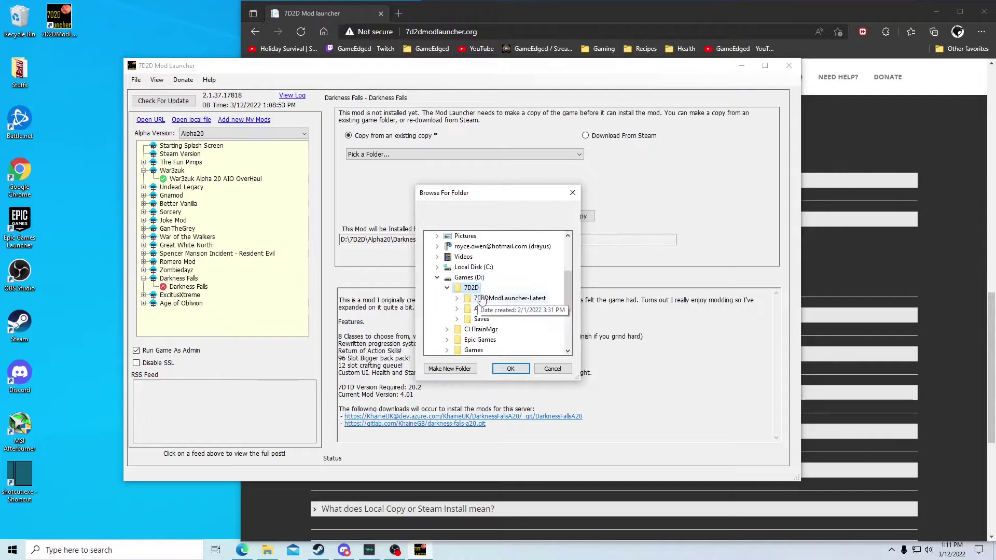
click(505, 367)
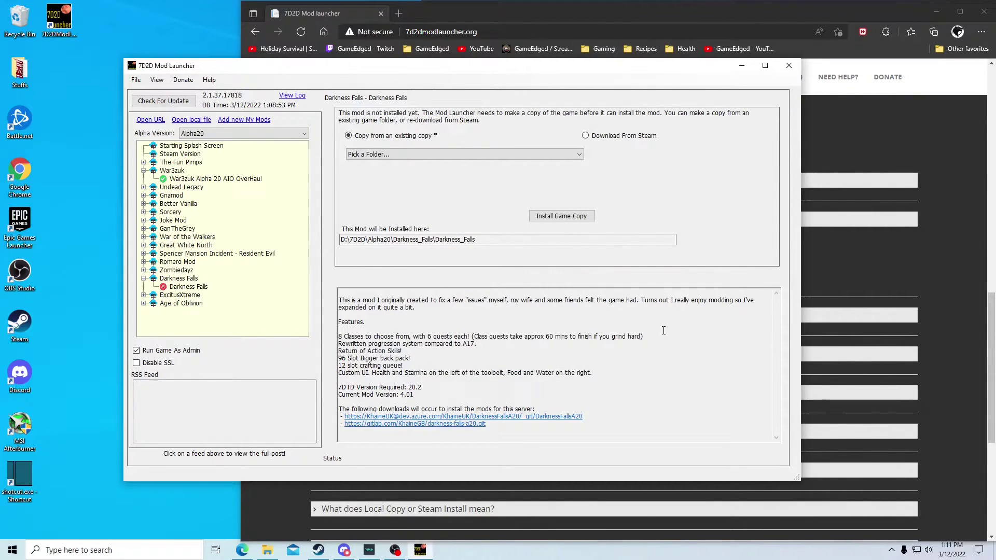
Reopen the folder picker for the existing game copy and examine the contents of the 7D2D\Alpha20 folder.
click(442, 154)
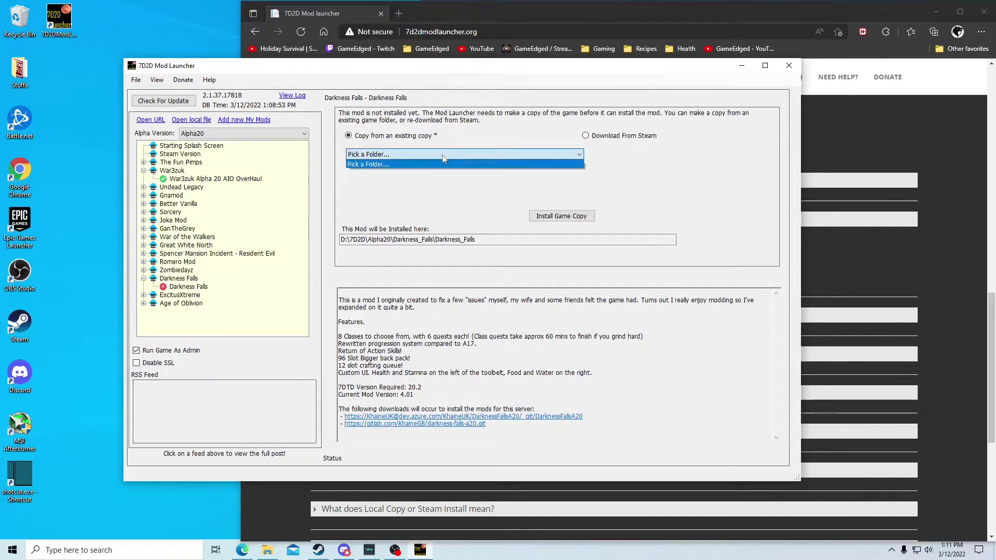
click(413, 165)
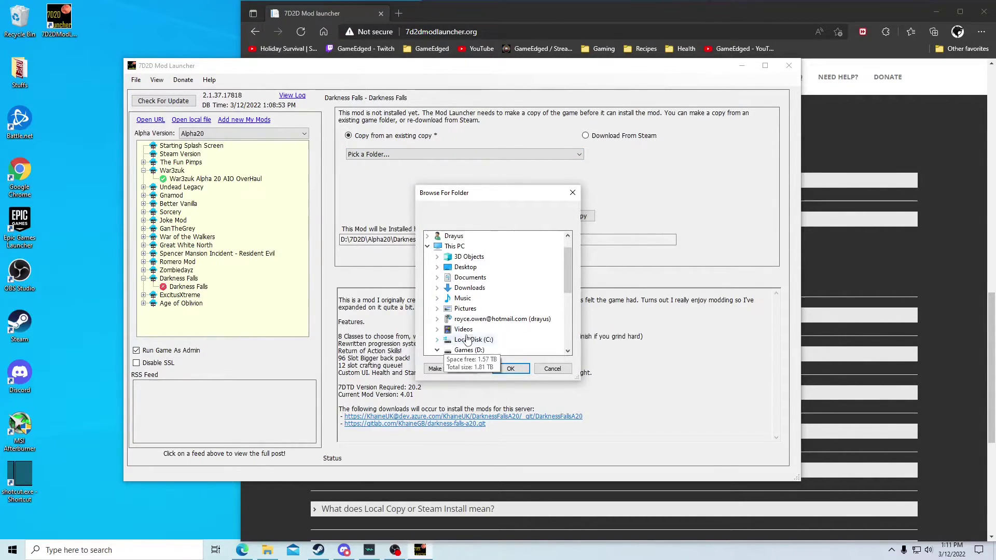
scroll(468, 332, down, 2)
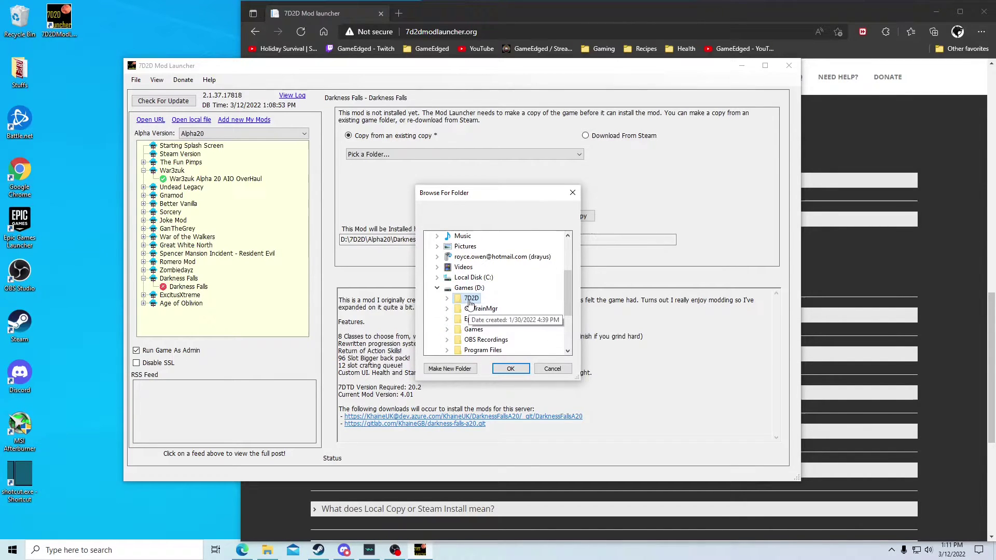
double_click(470, 300)
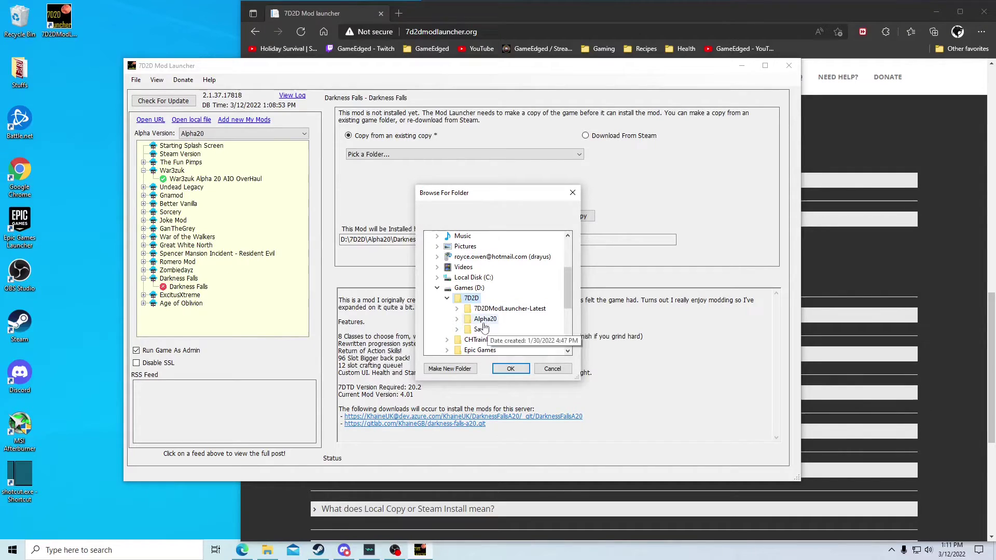
click(458, 320)
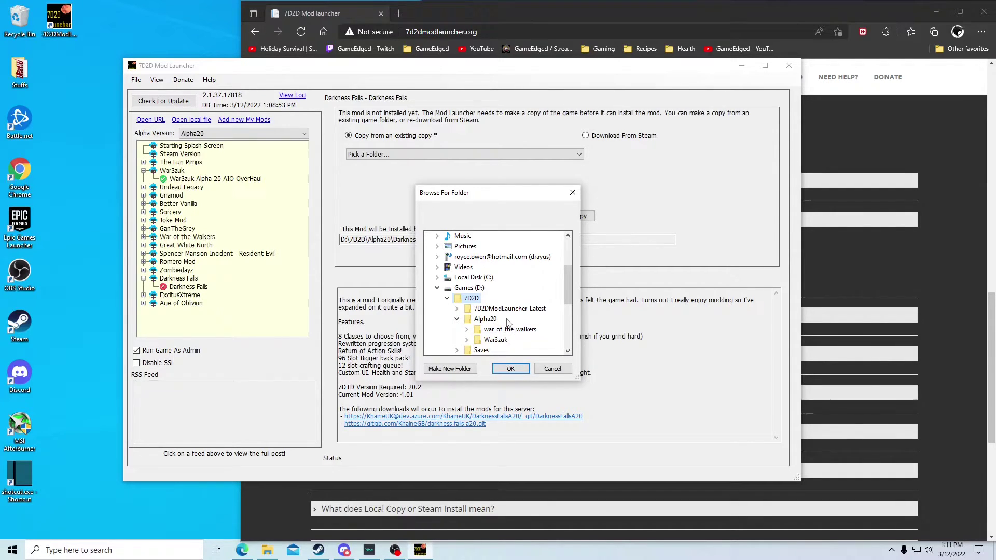
scroll(508, 322, down, 1)
click(447, 267)
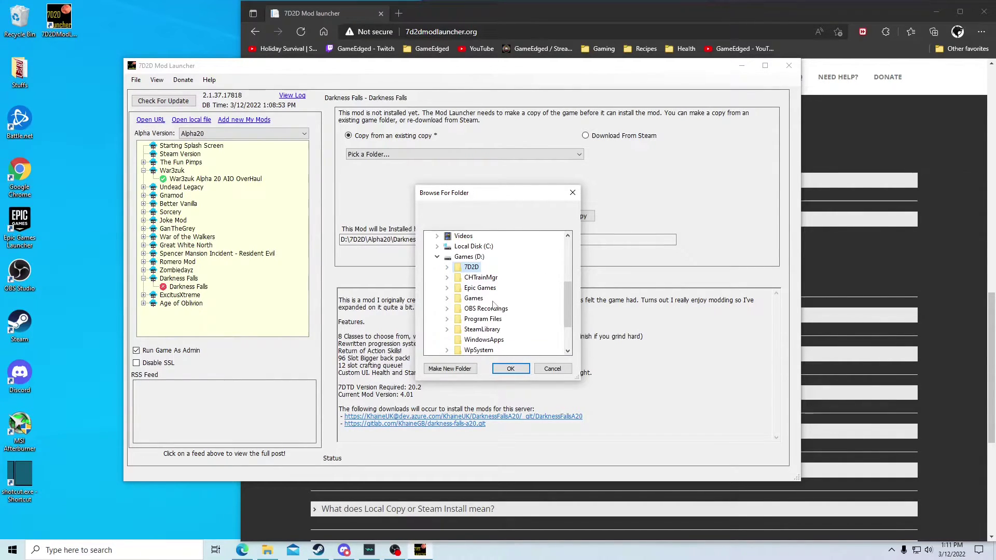
Set D:\SteamLibrary\steamapps\common\7 Days To Die as the existing game copy to use for Darkness Falls.
scroll(450, 290, down, 1)
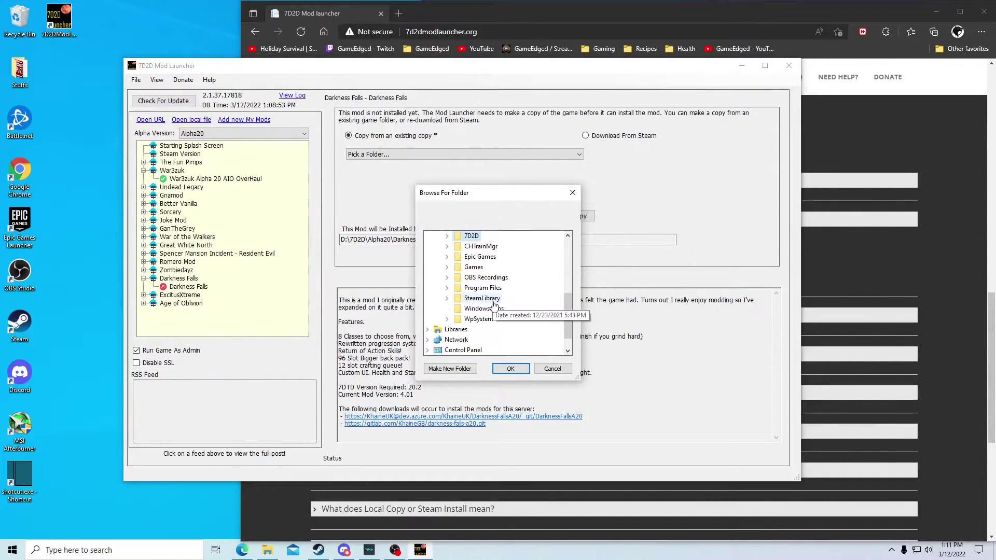
click(447, 299)
double_click(490, 308)
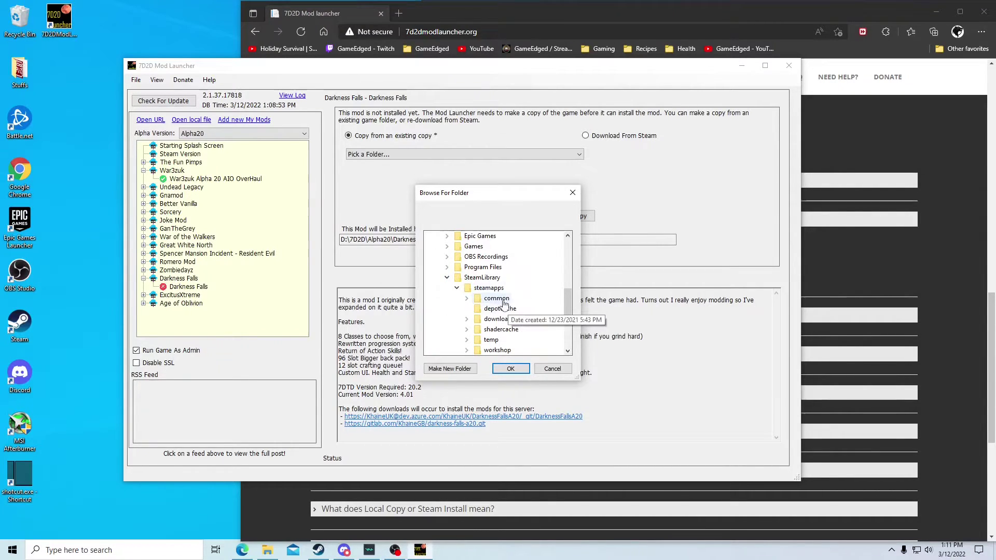
click(466, 299)
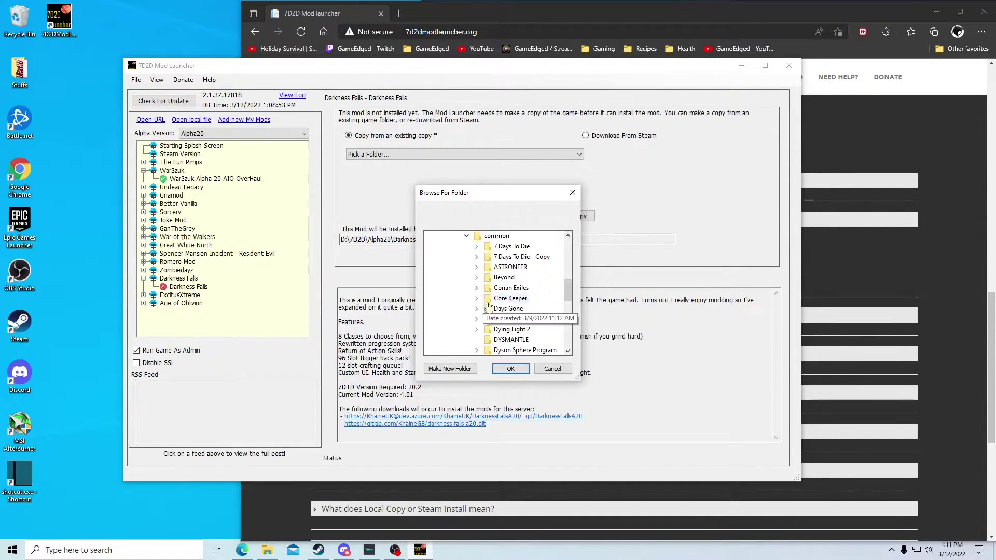
double_click(506, 247)
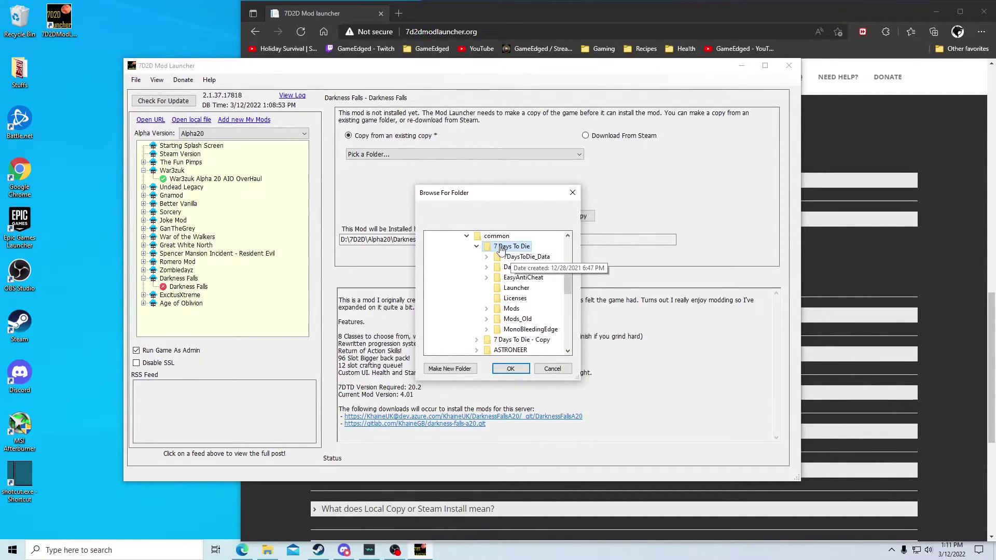
click(510, 369)
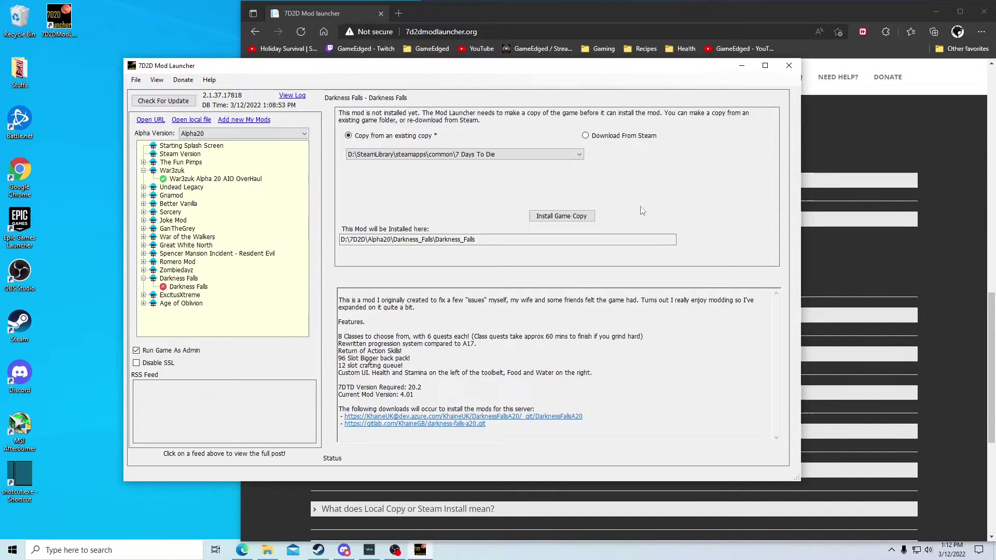
Compare the Download From Steam and existing-copy options for Darkness Falls, leaving Download From Steam selected.
click(585, 136)
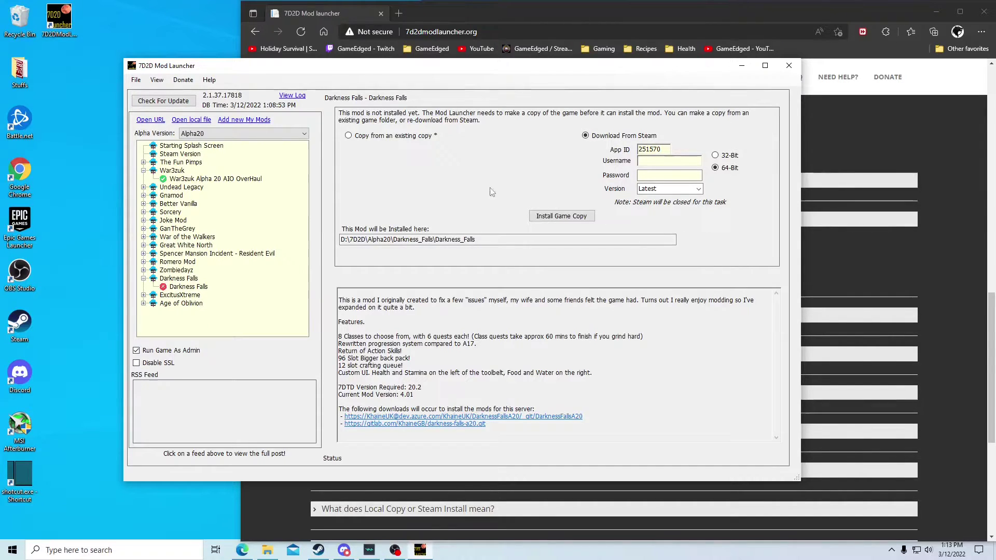
click(349, 137)
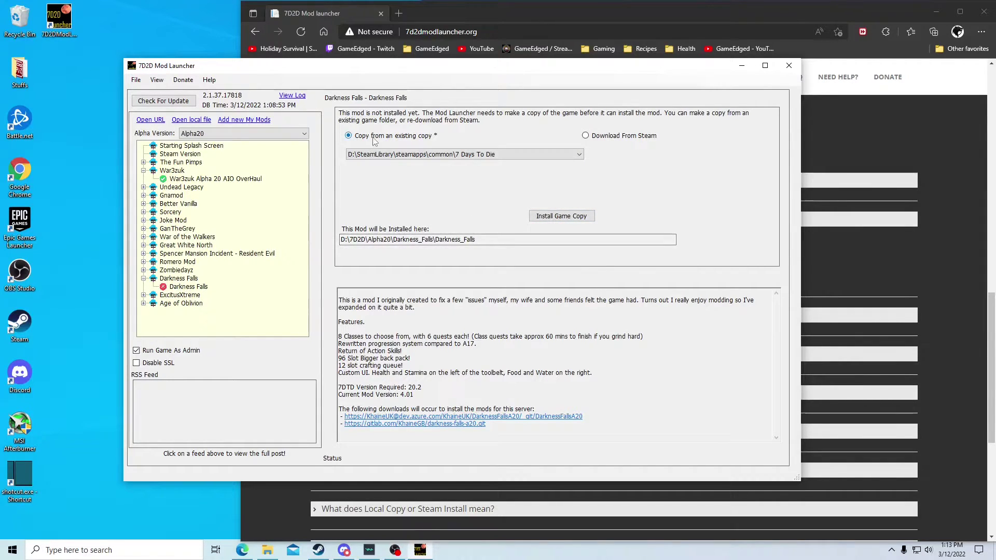
click(585, 136)
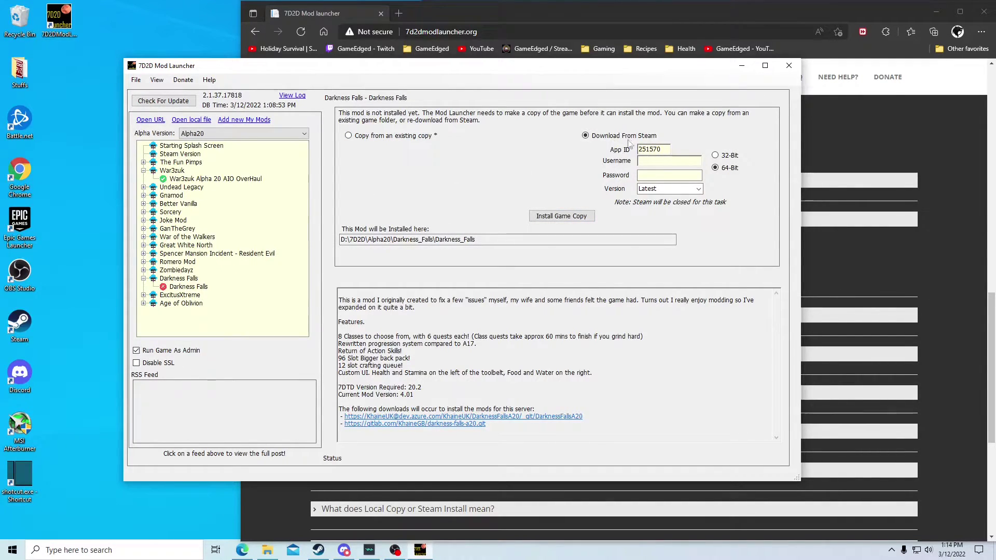
Open the details and settings of the installed War3zuk Alpha 20 AIO OverHaul mod.
click(212, 179)
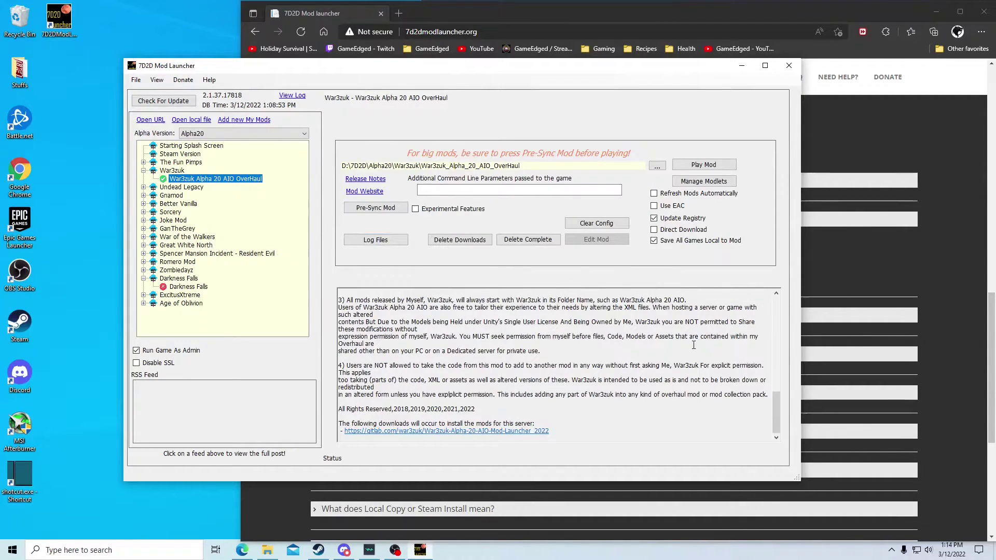